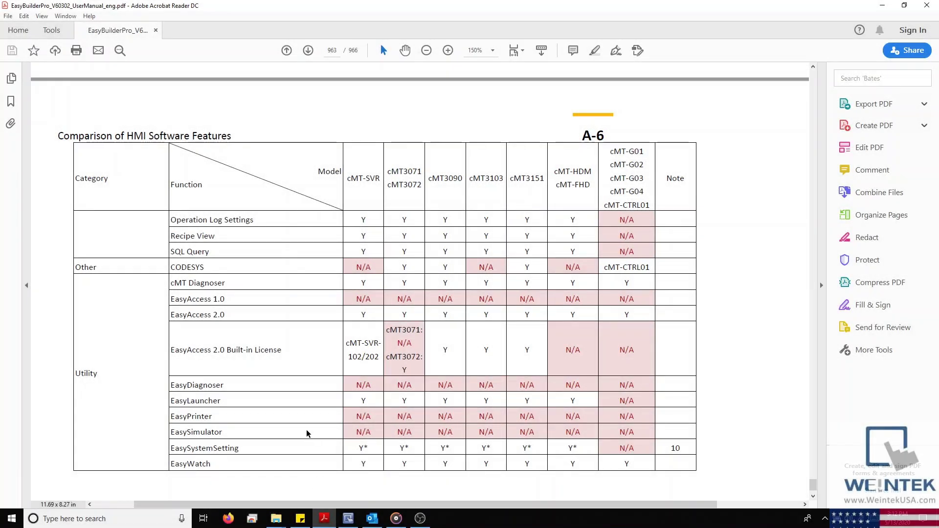
# Highlight the SQL Query row in the manual's Comparison of HMI Software Features table
pyautogui.moveTo(170, 250); pyautogui.dragTo(639, 250)
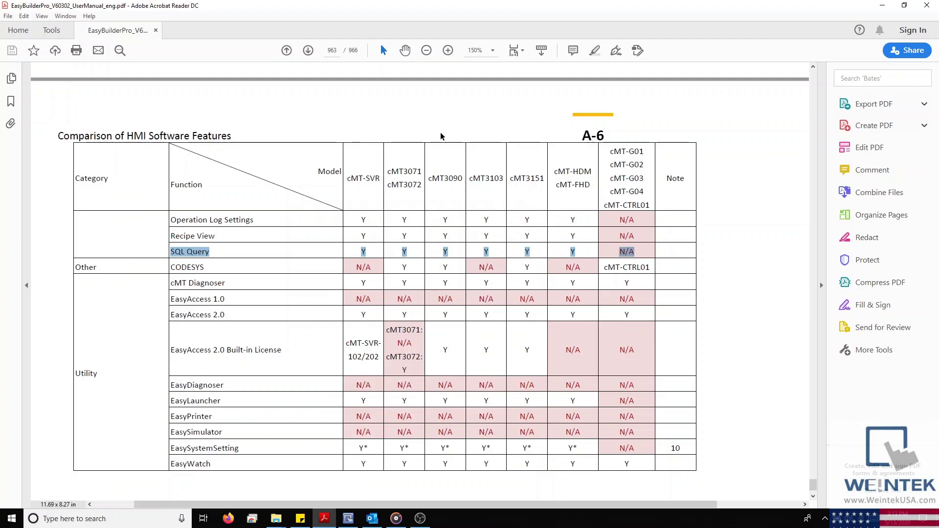
# Create a new object from the Data/History Database Server list in EasyBuilder Pro
pyautogui.click(348, 516)
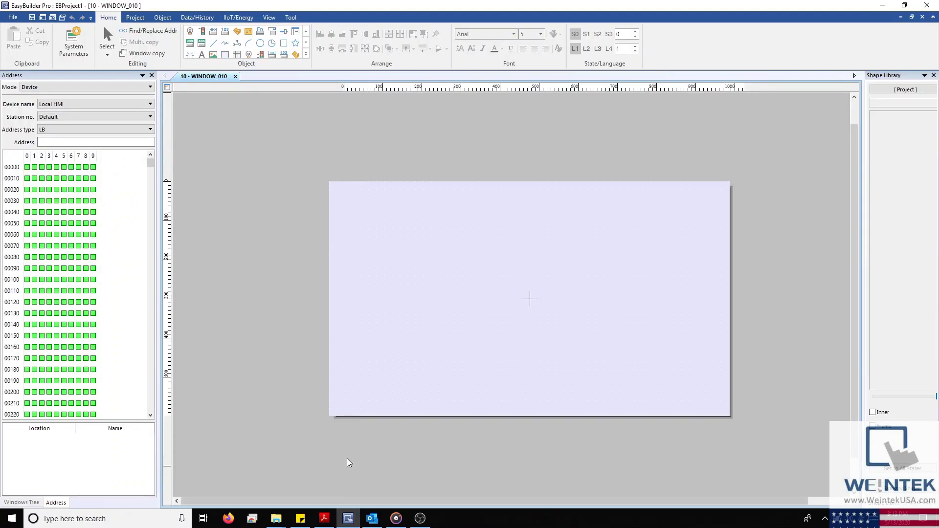
pyautogui.click(189, 18)
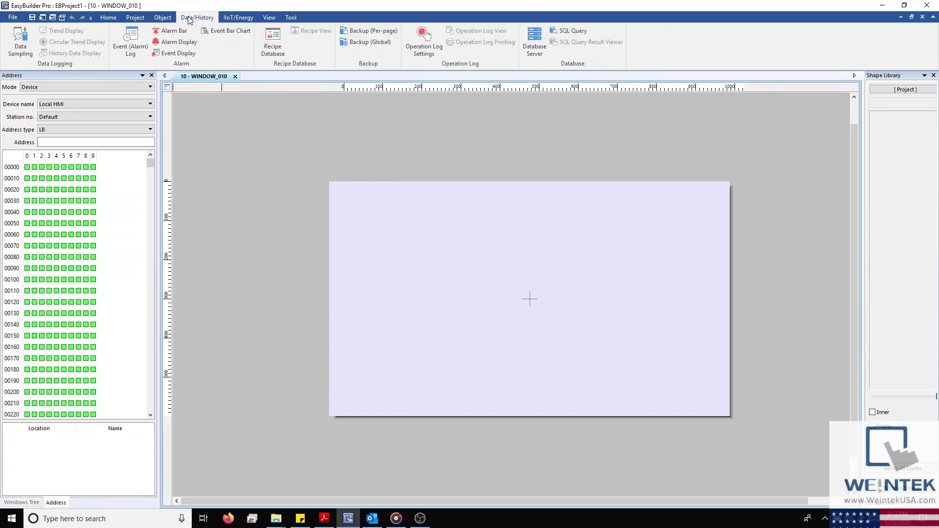
pyautogui.click(540, 38)
pyautogui.click(534, 49)
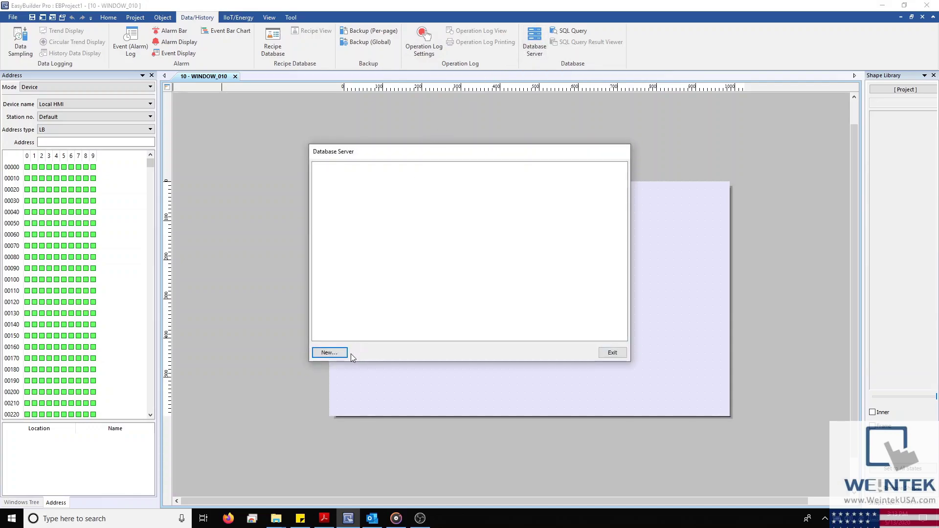
pyautogui.click(328, 354)
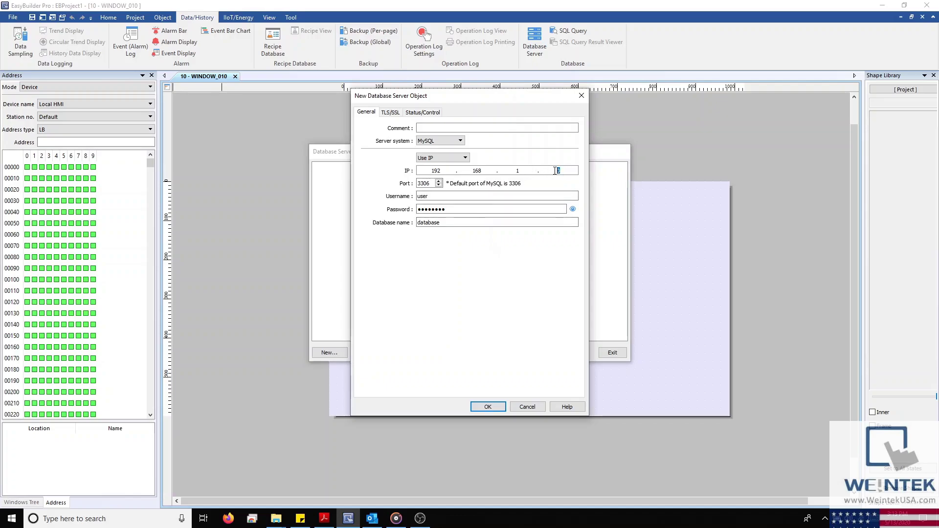
# Set the server IP to 192.168.1.10, enter the database username and password, keeping Use IP
pyautogui.write('10')
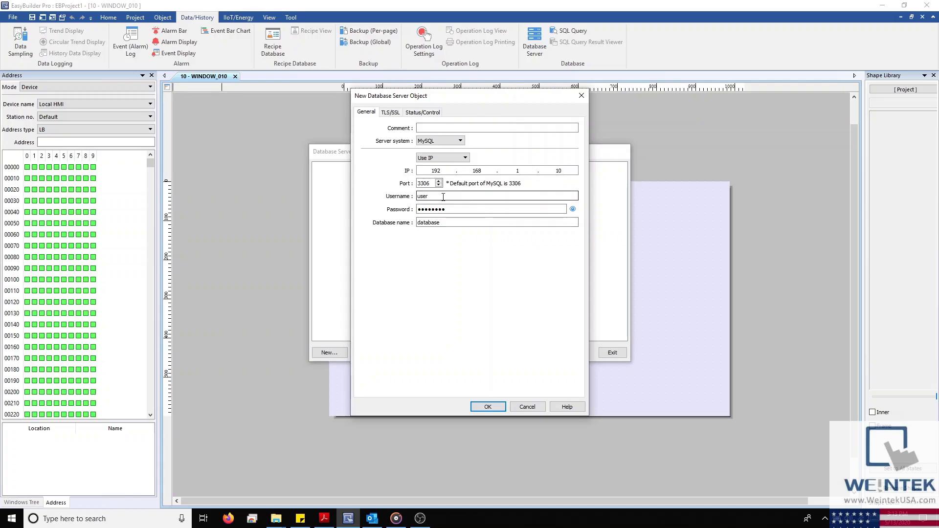
pyautogui.moveTo(443, 197); pyautogui.dragTo(418, 196)
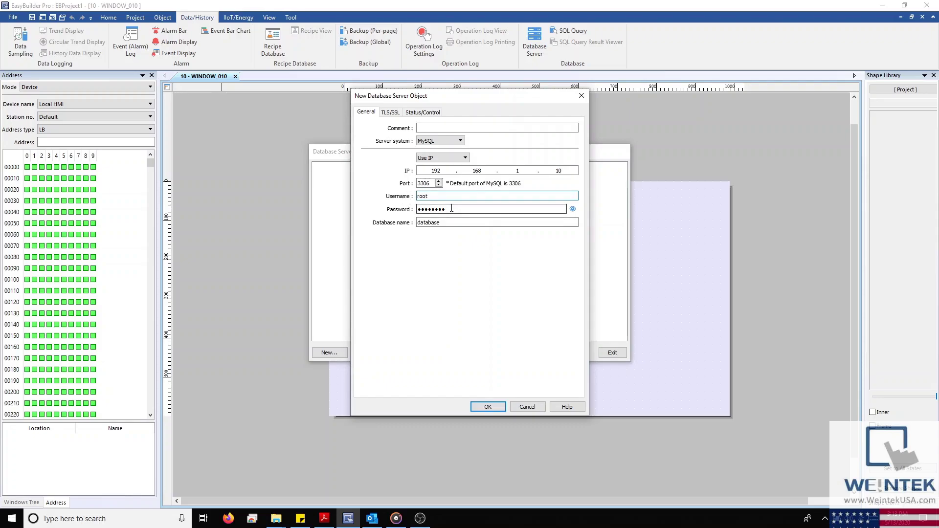
pyautogui.moveTo(448, 209); pyautogui.dragTo(387, 210)
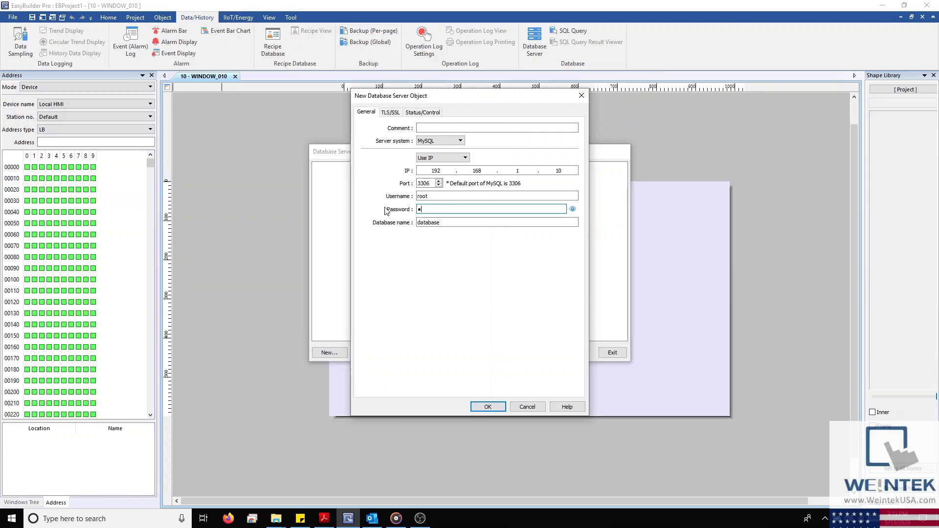
pyautogui.click(465, 158)
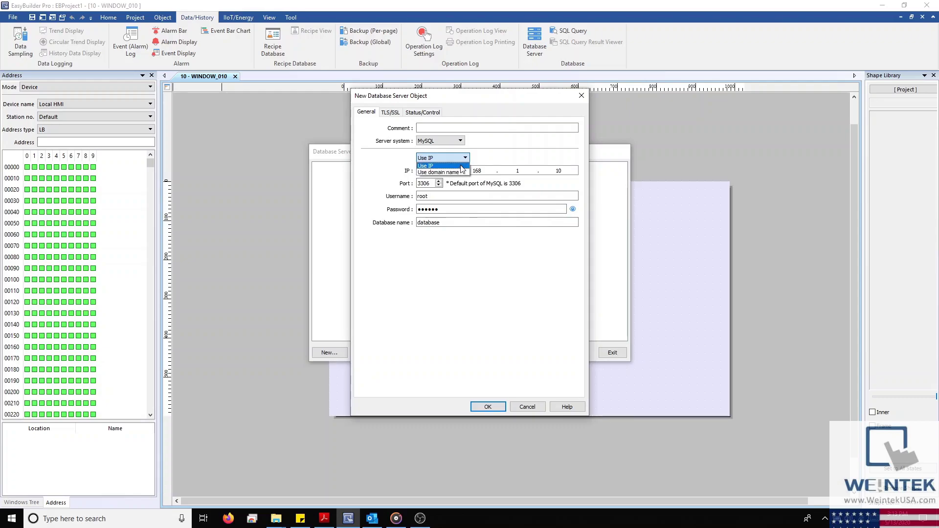
pyautogui.click(461, 166)
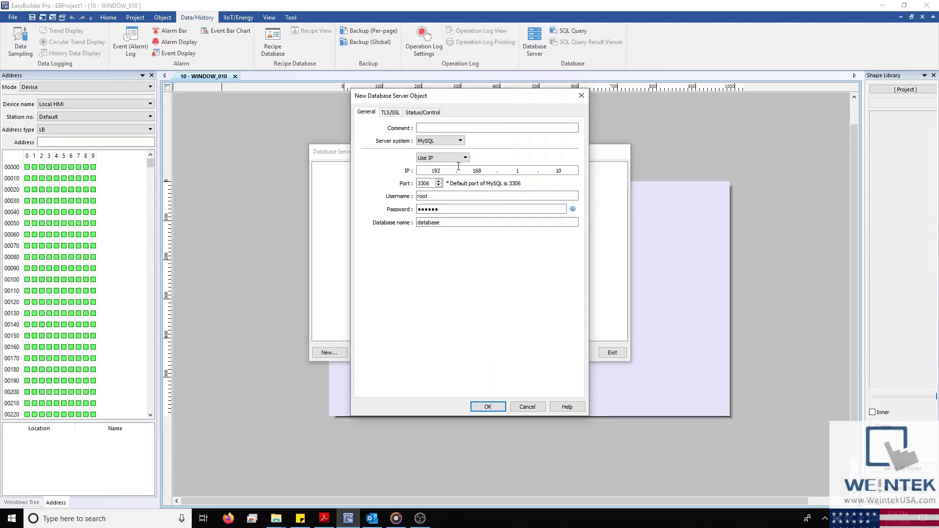
pyautogui.click(424, 113)
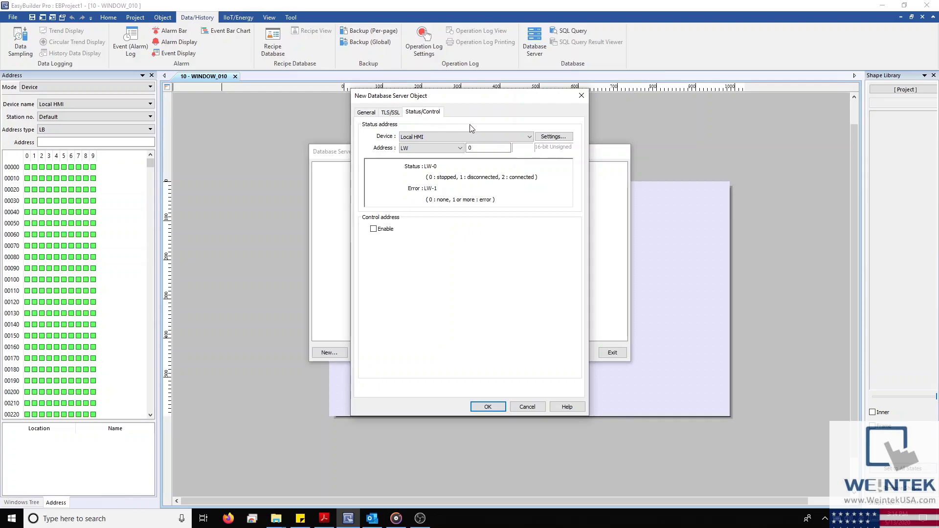
# Keep status address LW-0 and enable the control address as RW registers starting at RW-0
pyautogui.moveTo(493, 145); pyautogui.dragTo(467, 148)
pyautogui.click(472, 150)
pyautogui.click(373, 229)
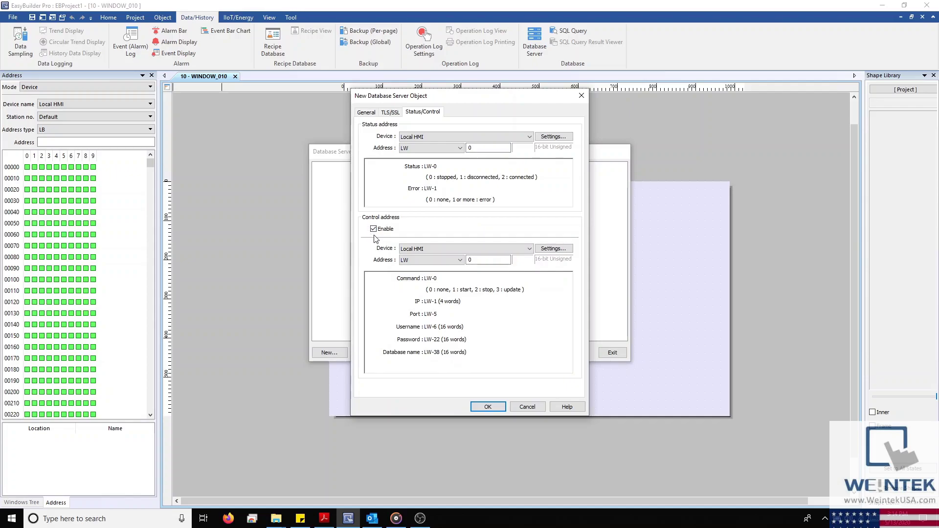
pyautogui.click(446, 265)
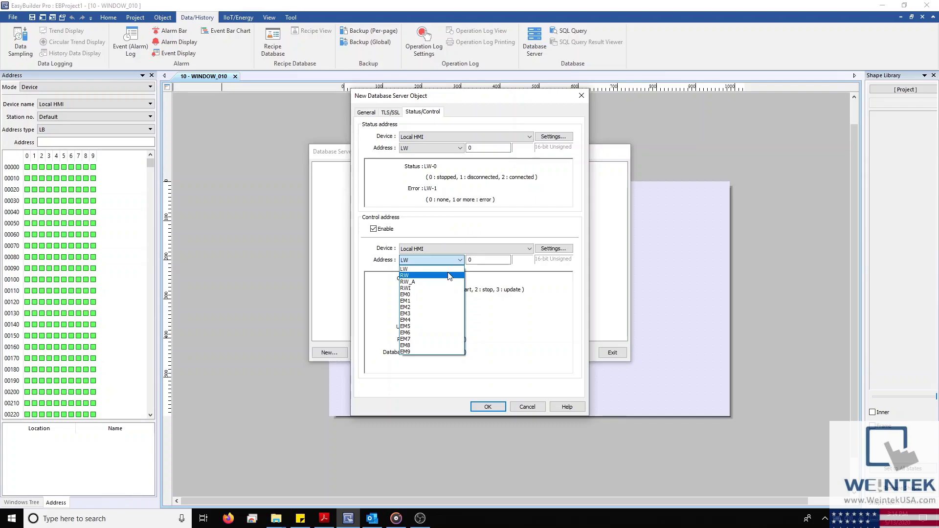
pyautogui.click(449, 277)
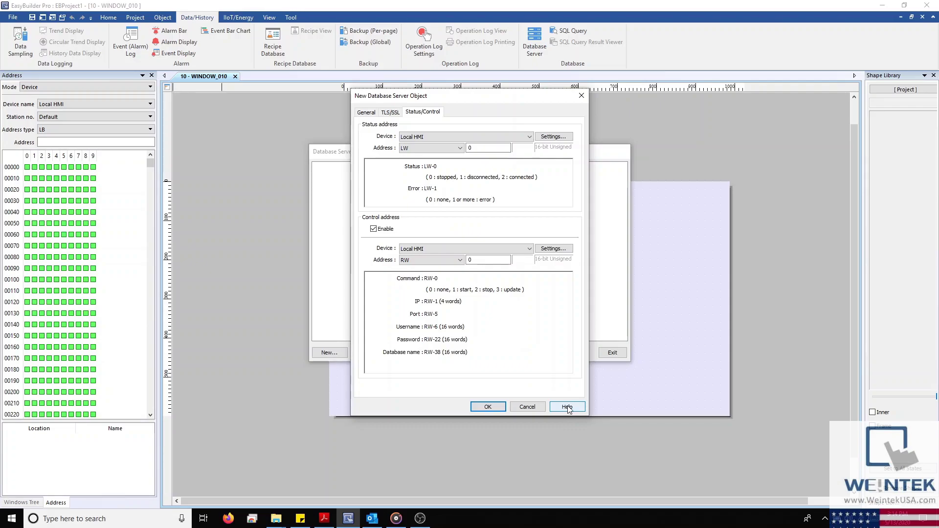
pyautogui.moveTo(443, 96); pyautogui.dragTo(204, 104)
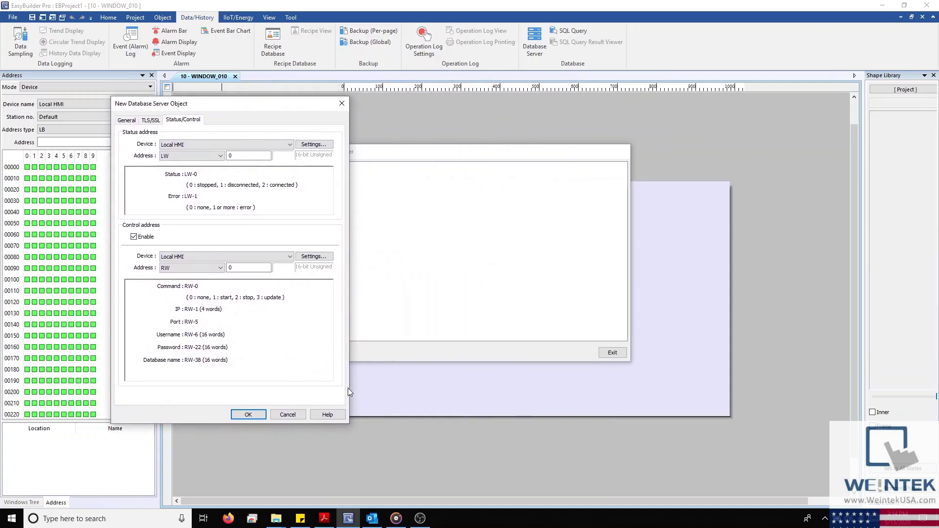
pyautogui.click(327, 414)
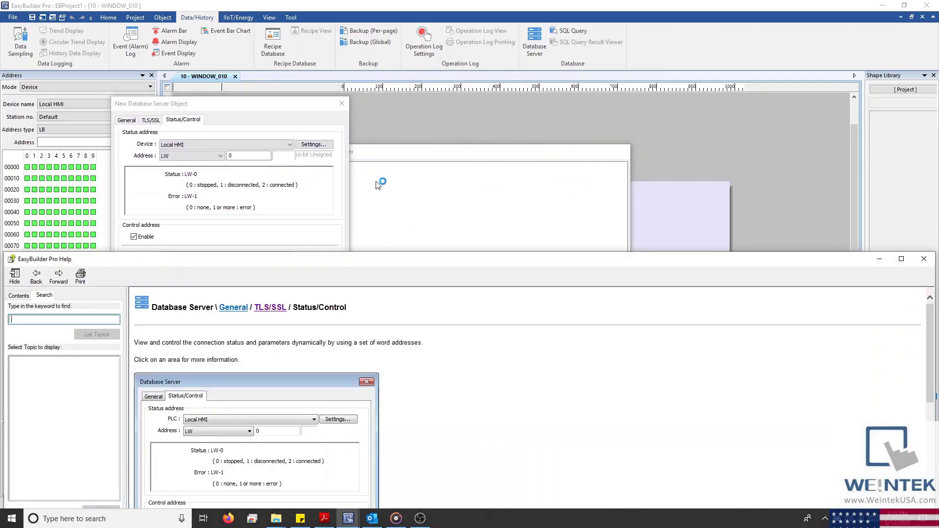
pyautogui.moveTo(361, 259); pyautogui.dragTo(601, 79)
pyautogui.scroll(-3, 533, 201)
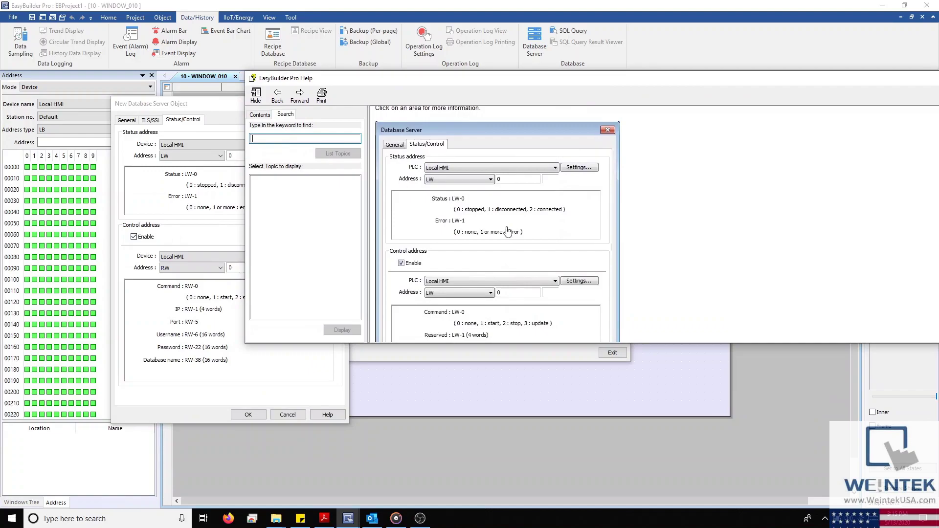
pyautogui.click(460, 222)
pyautogui.scroll(-2, 572, 243)
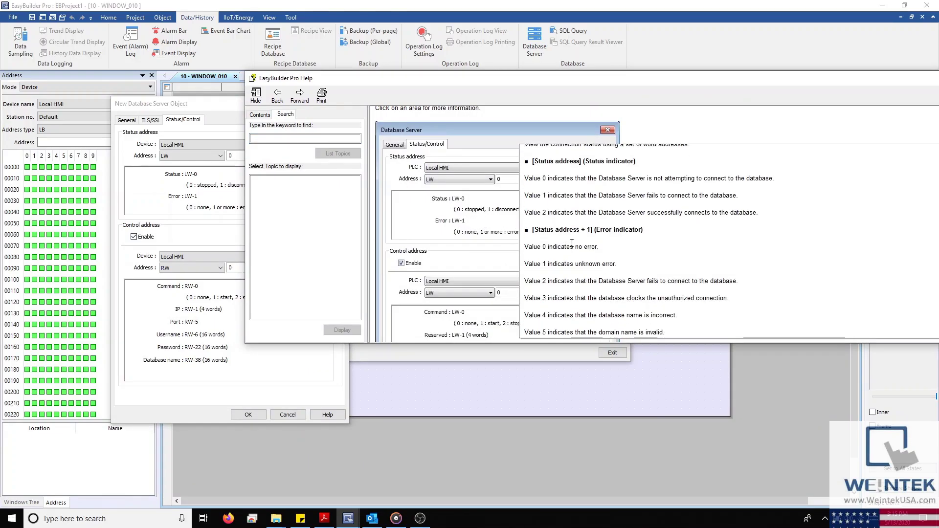
pyautogui.scroll(-2, 572, 243)
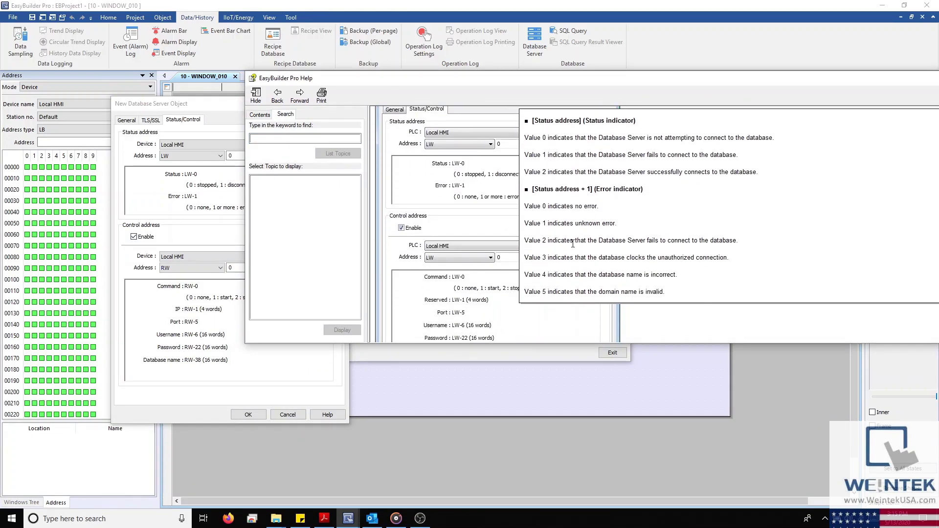
pyautogui.moveTo(374, 80); pyautogui.dragTo(24, 242)
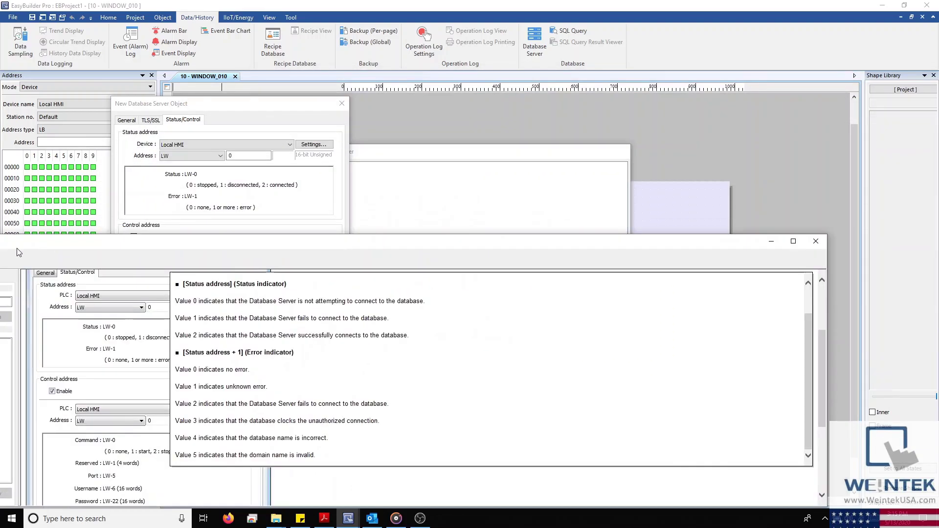
pyautogui.click(816, 241)
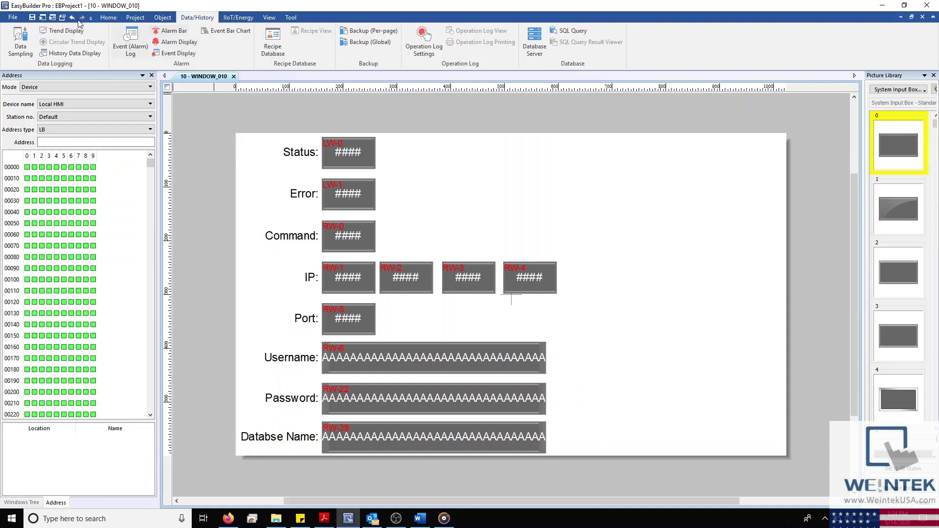
# Create a new data sampling object, keeping the 1-second sampling interval
pyautogui.click(22, 40)
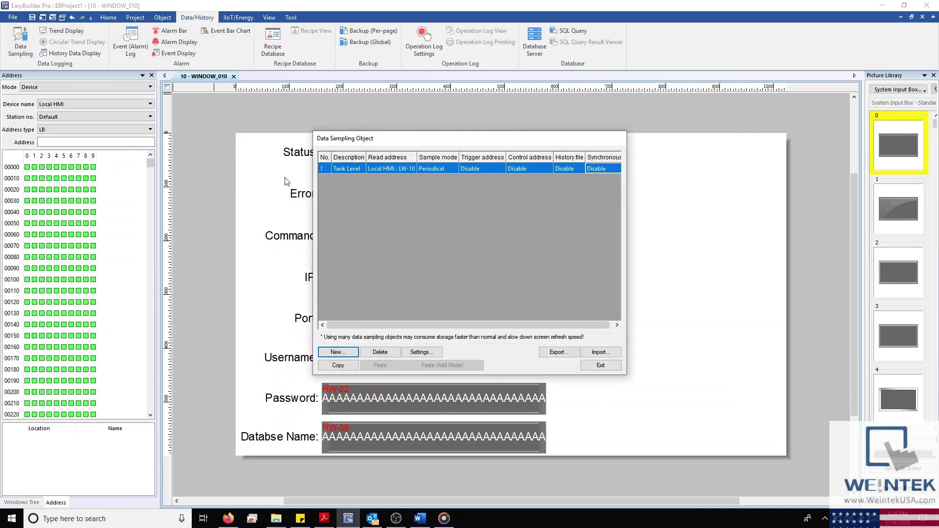
pyautogui.click(329, 349)
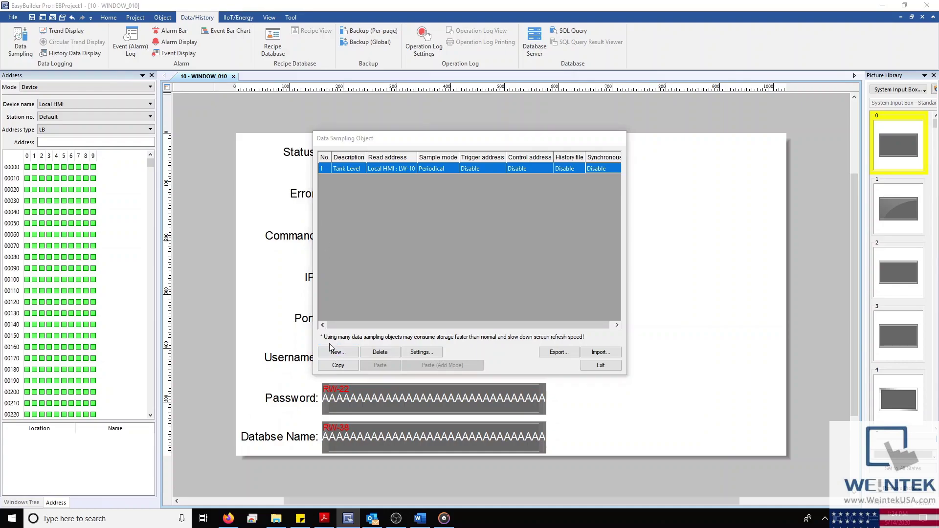
pyautogui.moveTo(368, 101); pyautogui.dragTo(403, 226)
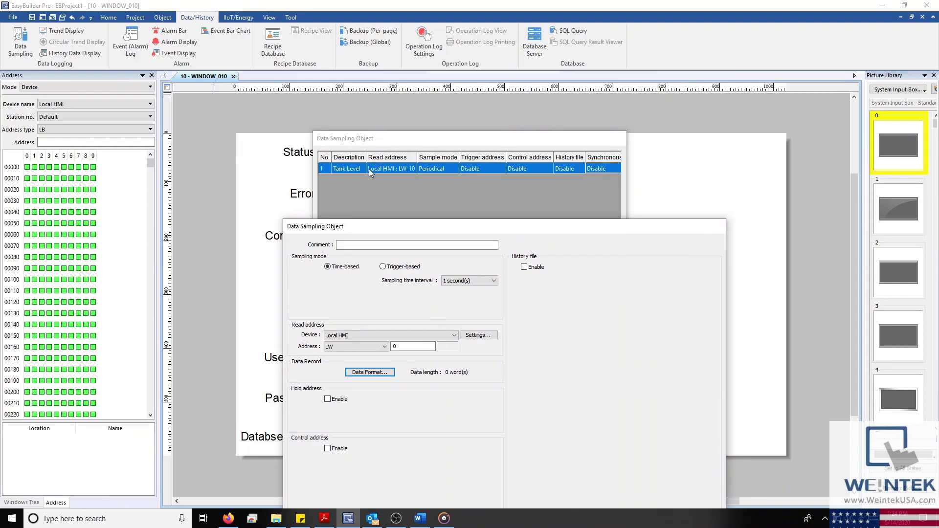
pyautogui.moveTo(401, 226); pyautogui.dragTo(408, 112)
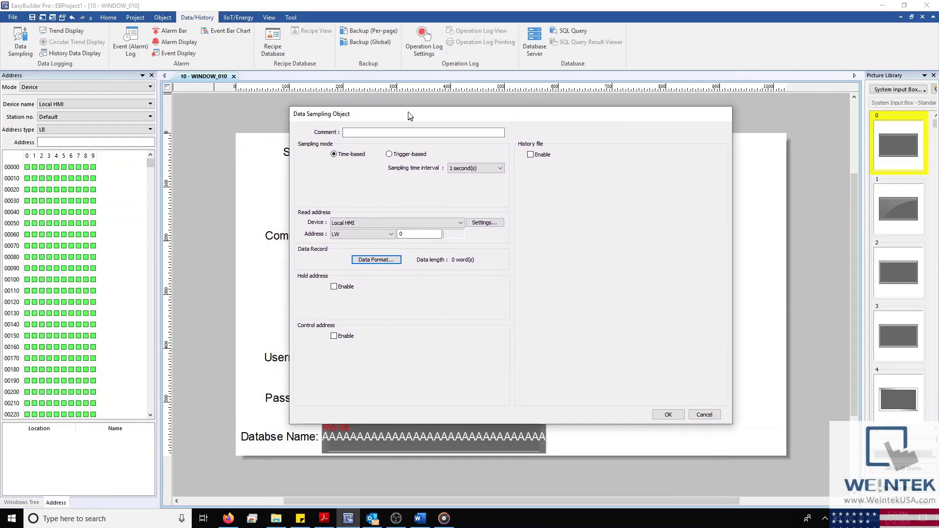
pyautogui.click(391, 132)
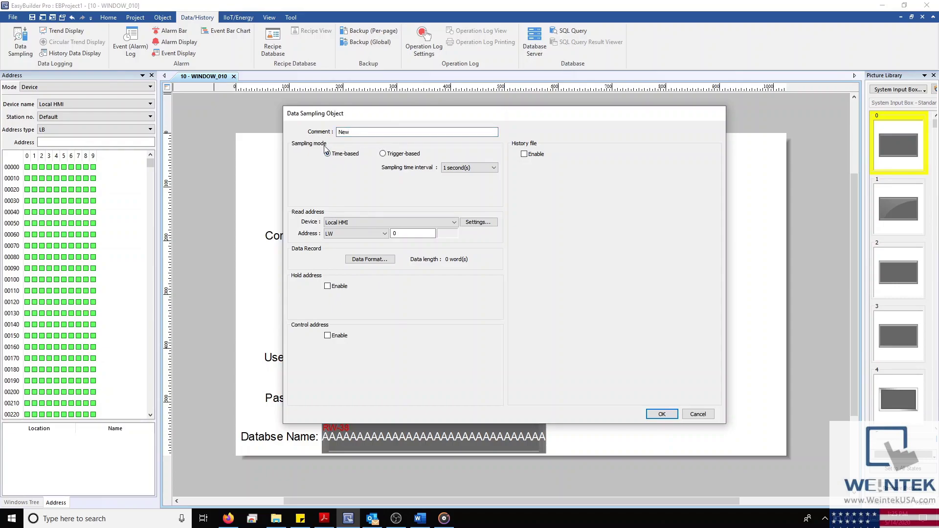
pyautogui.click(451, 168)
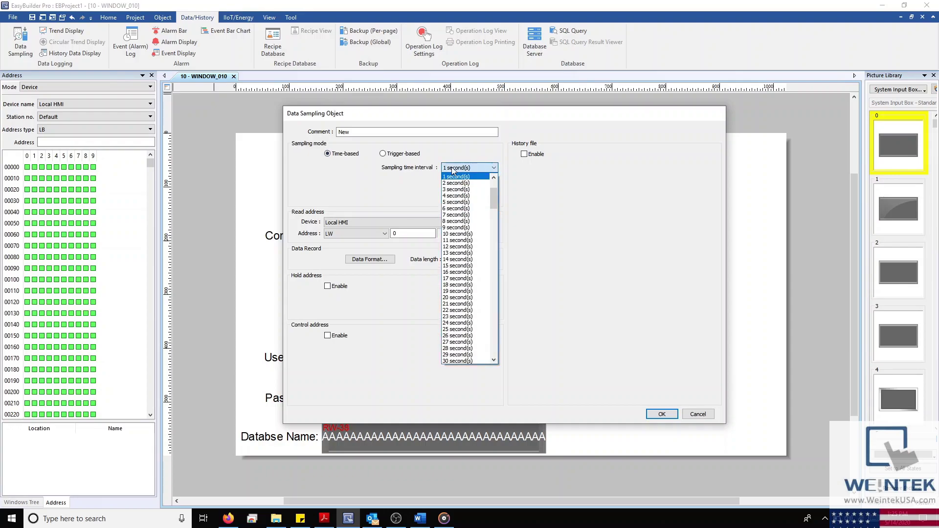
pyautogui.click(451, 175)
# Set the read address to LW-2 and add a 16-bit Unsigned data format entry
pyautogui.click(400, 234)
pyautogui.doubleClick(400, 235)
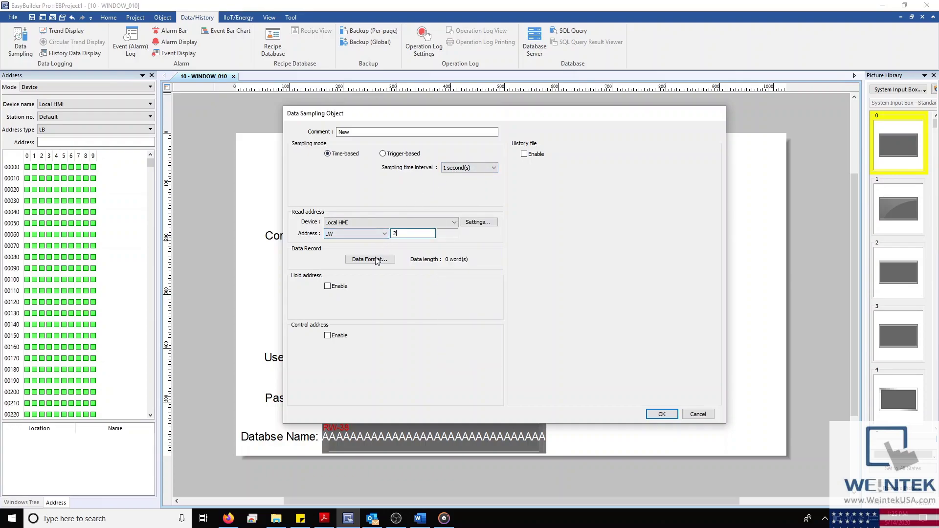
pyautogui.click(377, 258)
pyautogui.click(413, 295)
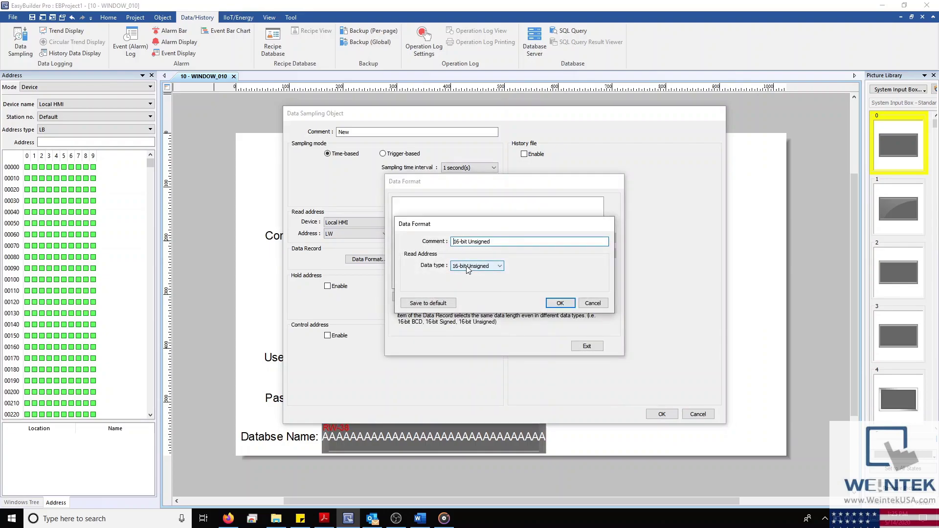
pyautogui.click(562, 304)
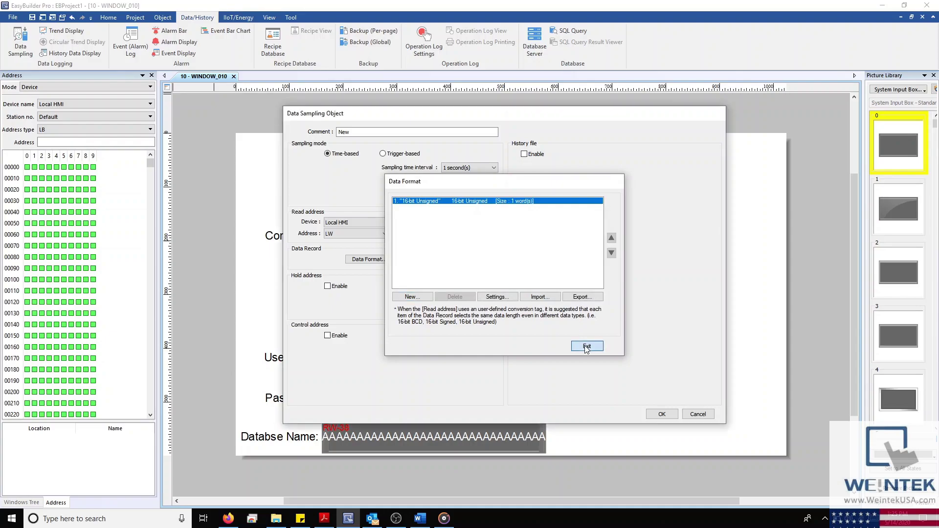
pyautogui.click(586, 345)
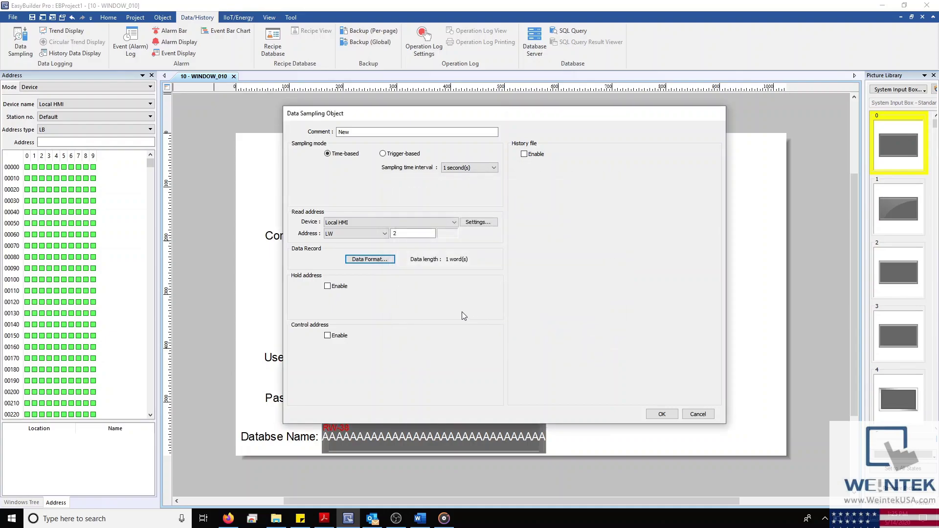
# Enable the sampling object's control address at LW-3
pyautogui.click(327, 336)
pyautogui.doubleClick(413, 360)
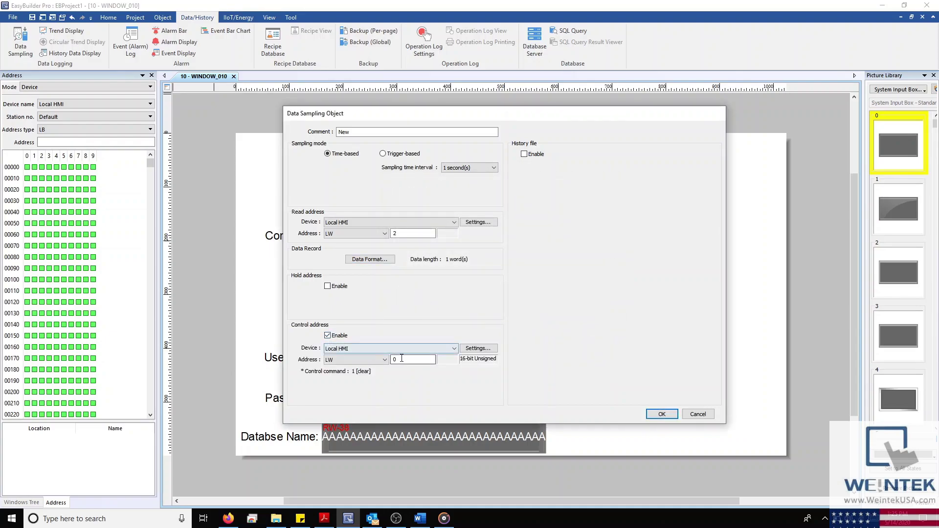
pyautogui.write('3')
# Save to history file 'HMI Data', auto-sync to the database every 1 min, with status addresses enabled
pyautogui.click(524, 154)
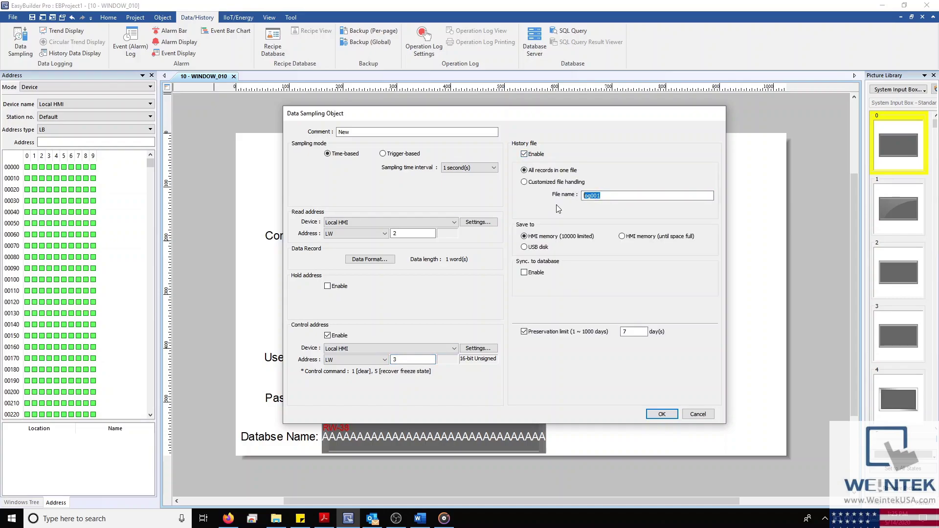
pyautogui.write('HMI Data')
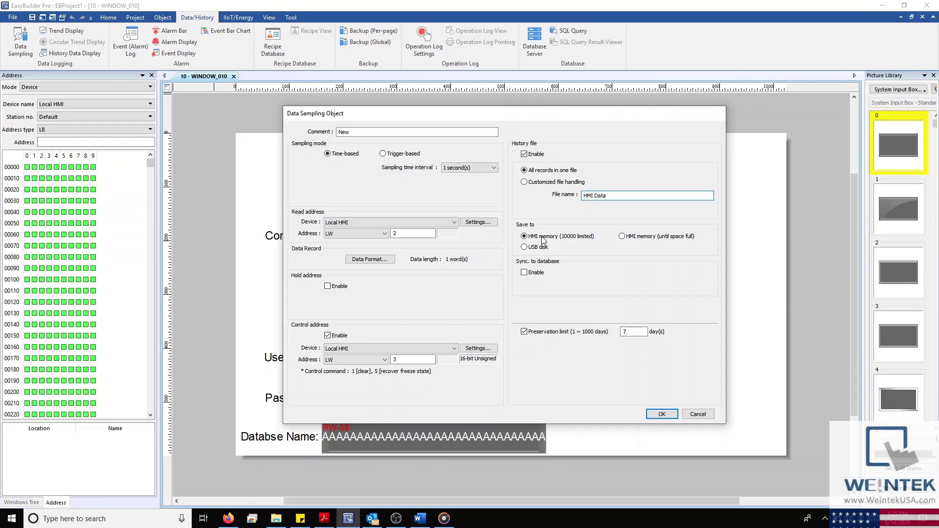
pyautogui.click(524, 273)
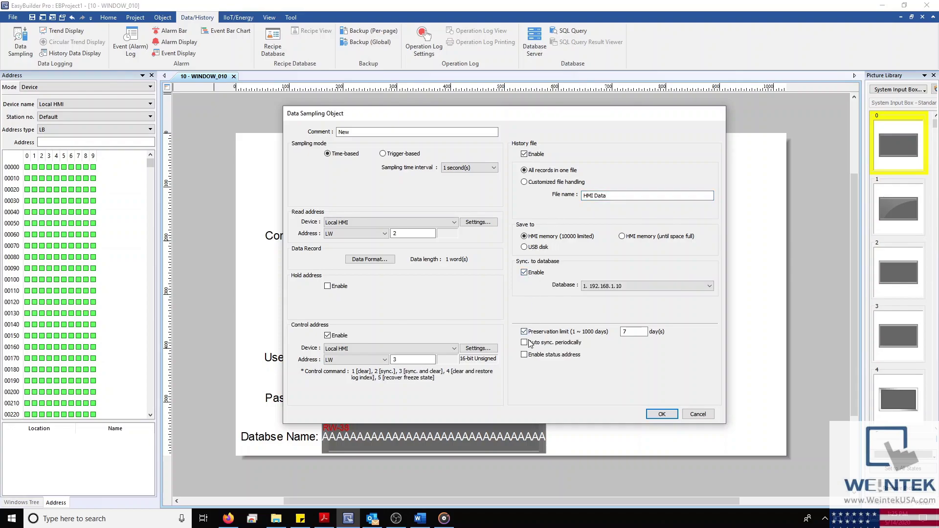
pyautogui.click(524, 342)
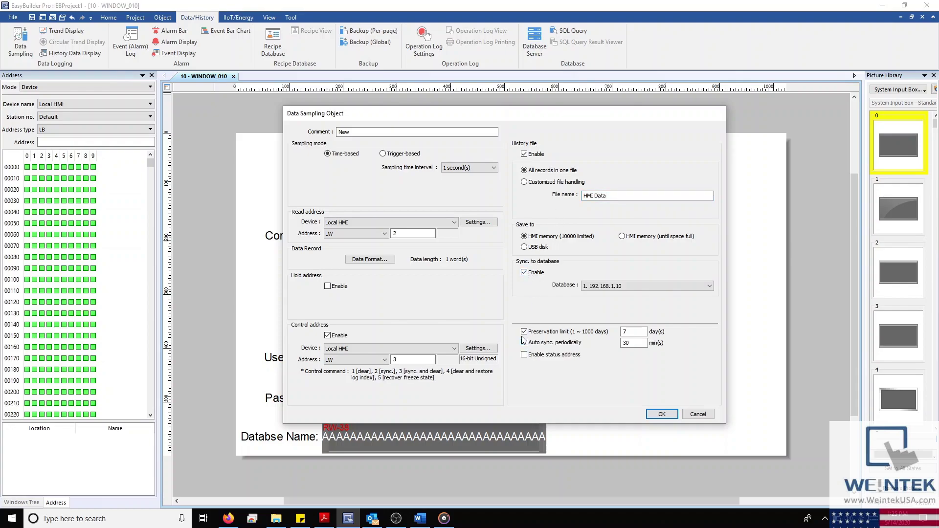
pyautogui.doubleClick(631, 344)
pyautogui.write('1')
pyautogui.click(541, 356)
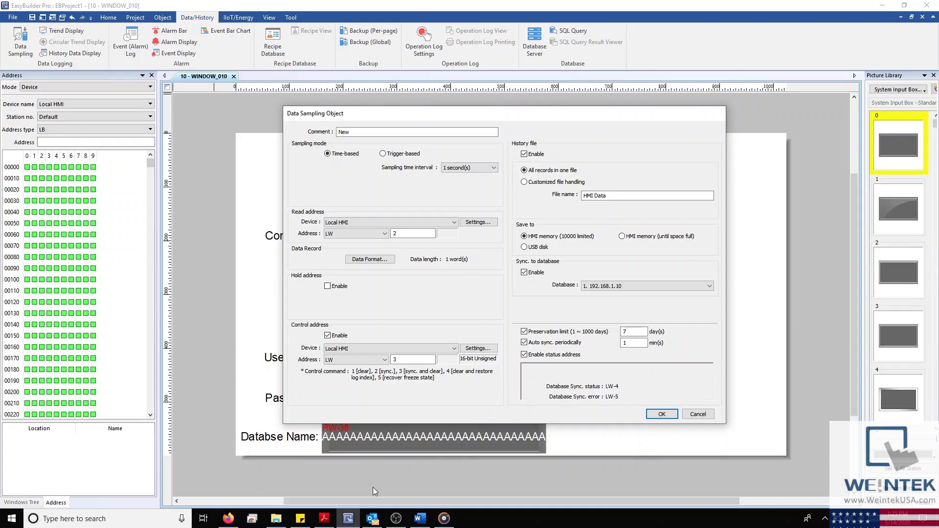
# Check the manual's status and error code table, then save the sampling object and close the list
pyautogui.click(324, 518)
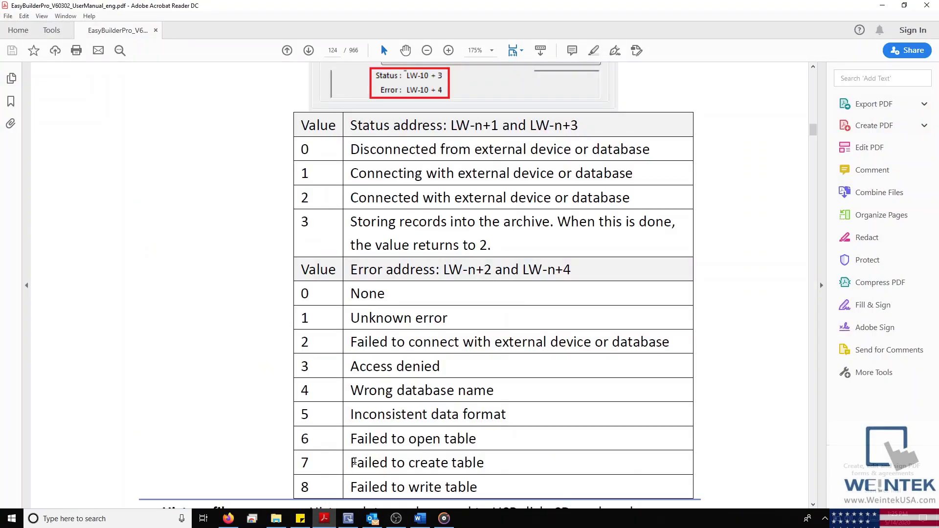
pyautogui.click(348, 518)
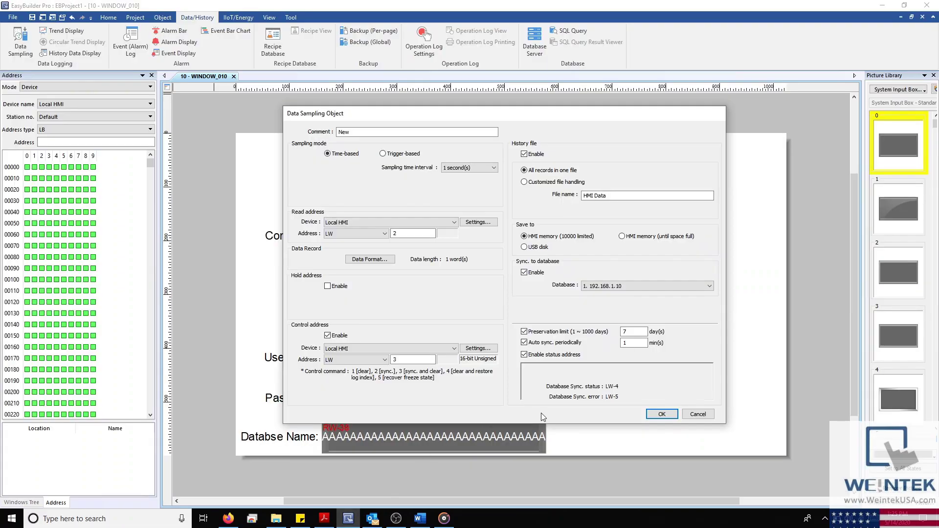
pyautogui.click(662, 416)
pyautogui.click(605, 368)
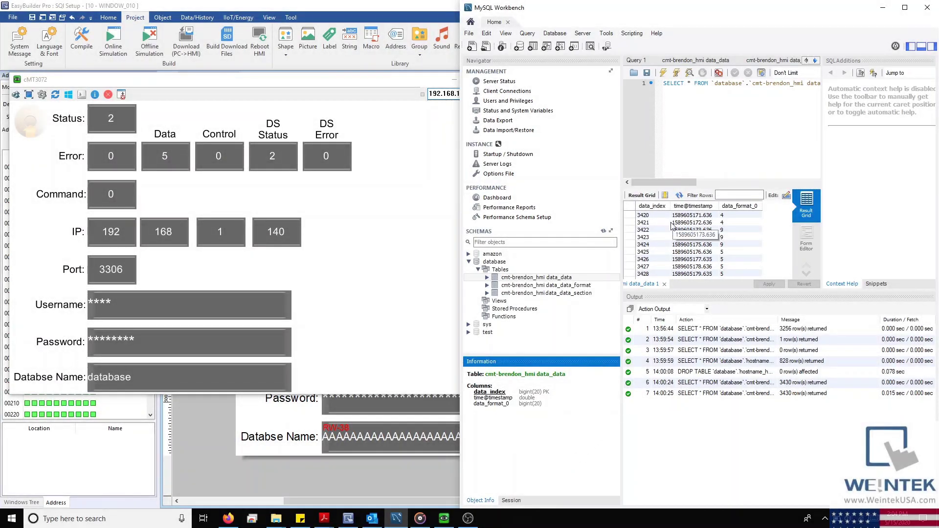
# Refresh the MySQL Workbench results, scroll through the newly synced rows, then switch to the browser
pyautogui.click(680, 196)
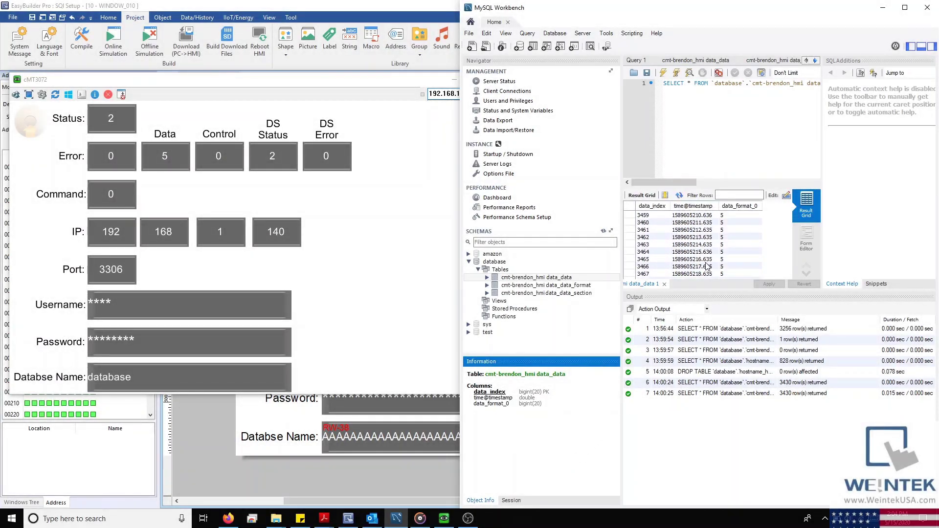
pyautogui.scroll(-6, 711, 261)
pyautogui.scroll(6, 771, 252)
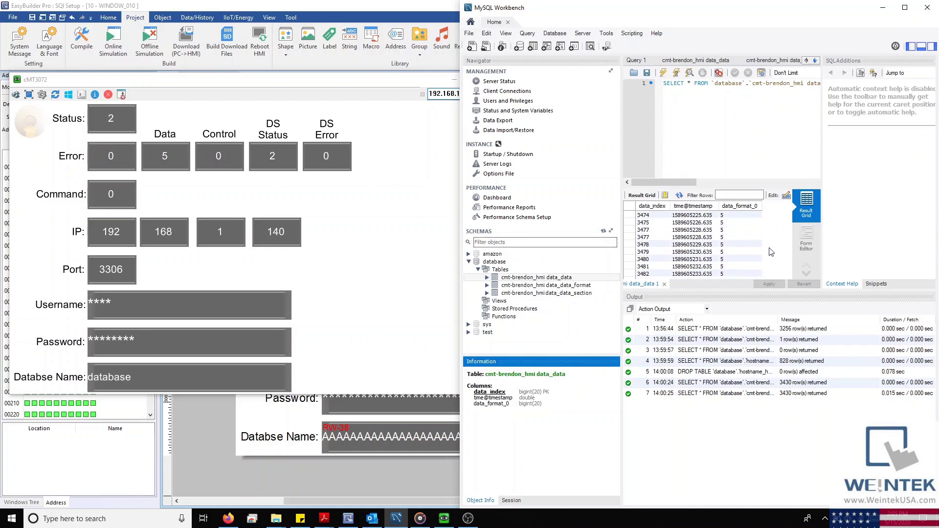
pyautogui.scroll(16, 771, 251)
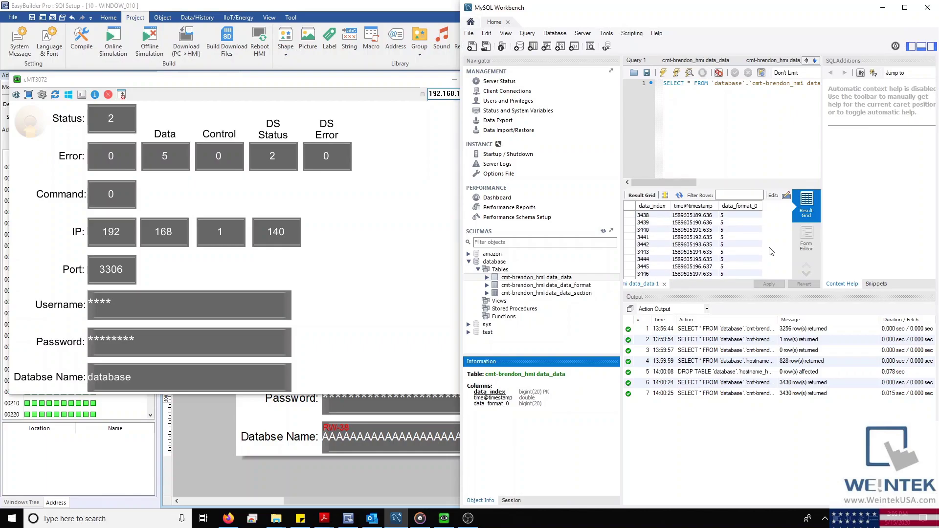
pyautogui.scroll(14, 771, 252)
pyautogui.scroll(-20, 770, 251)
pyautogui.scroll(-12, 770, 252)
pyautogui.scroll(-8, 769, 252)
pyautogui.click(228, 518)
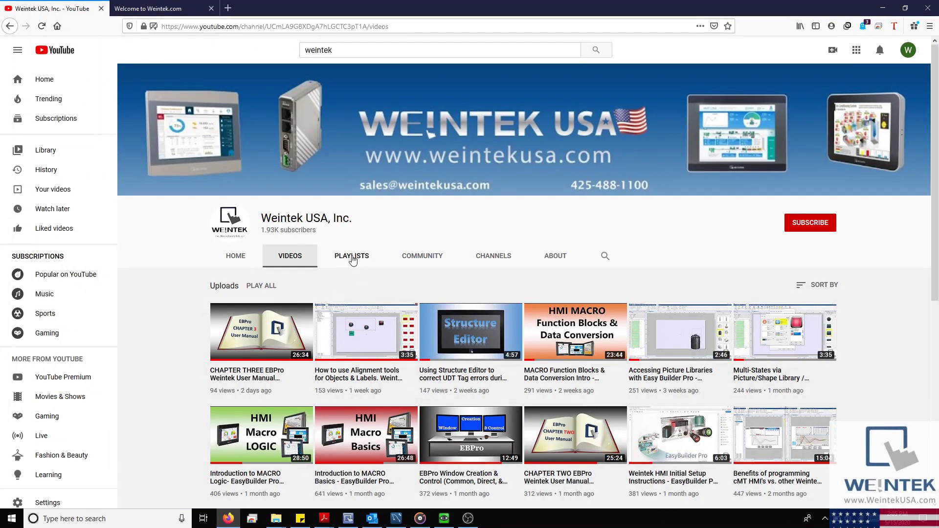
# Bring up Weintek's Download page and scroll through its software list to the footer
pyautogui.click(153, 6)
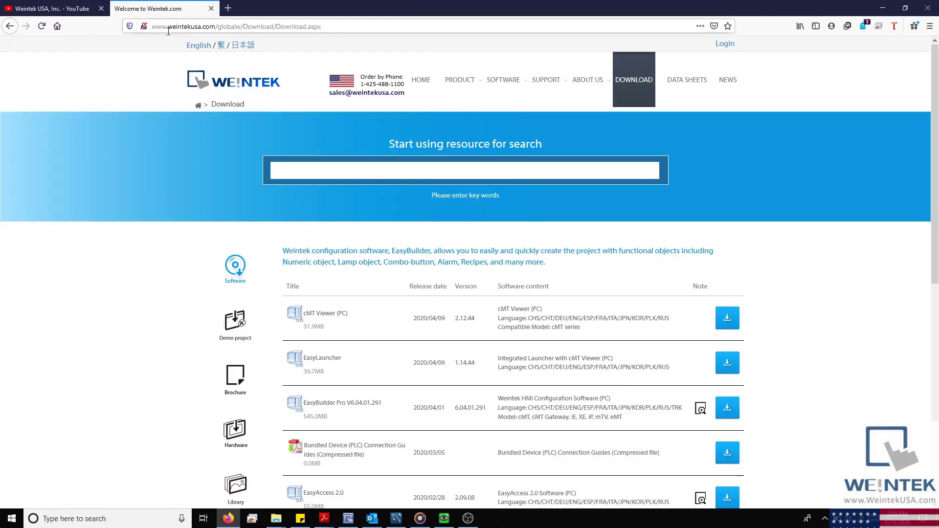
pyautogui.scroll(-5, 232, 269)
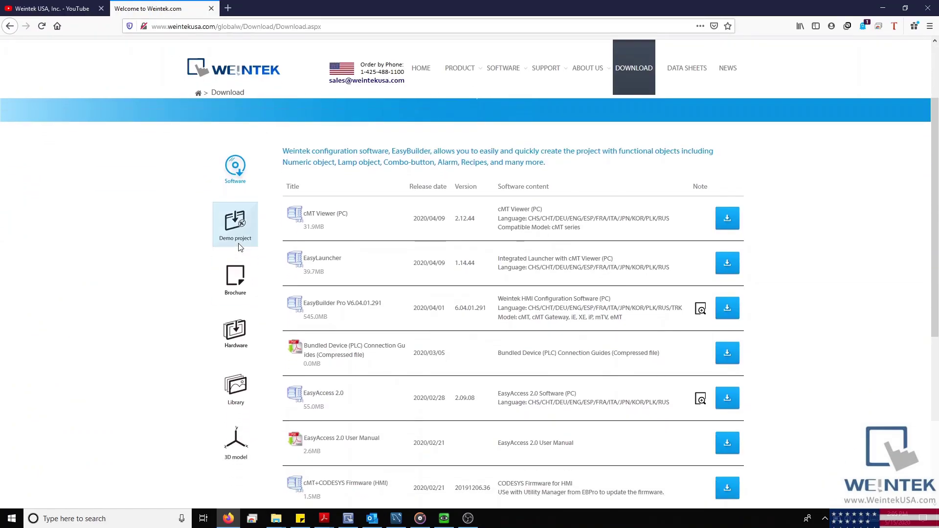
pyautogui.scroll(-2, 239, 246)
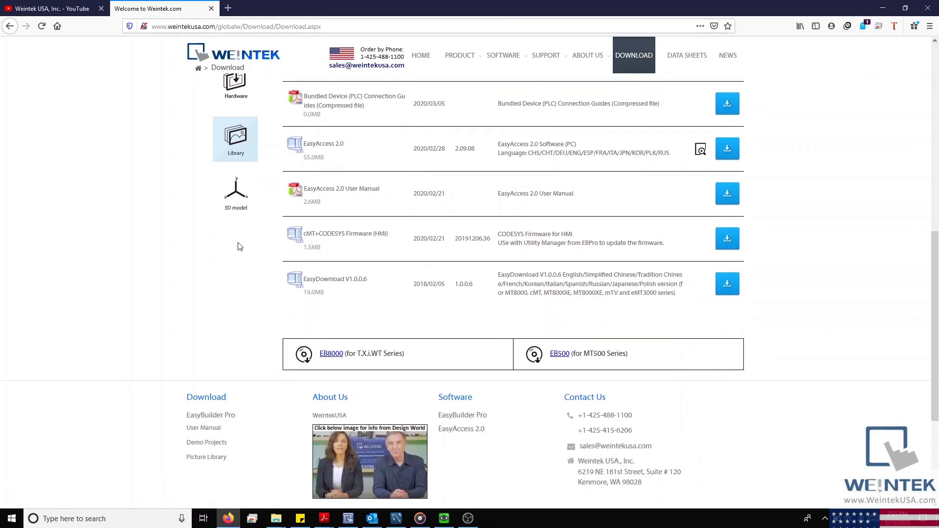